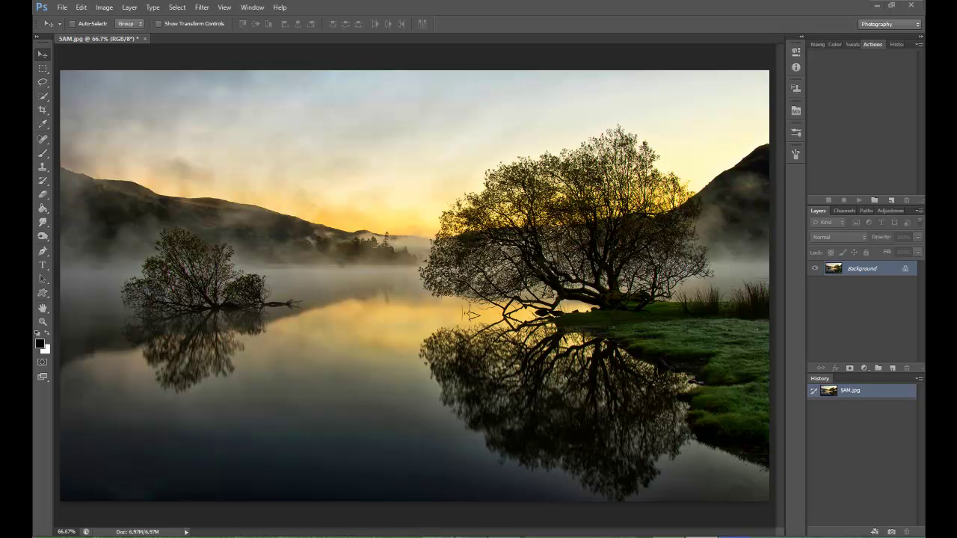
Copy the copyright photography signature line from the Word document to the clipboard
key("alt+Tab")
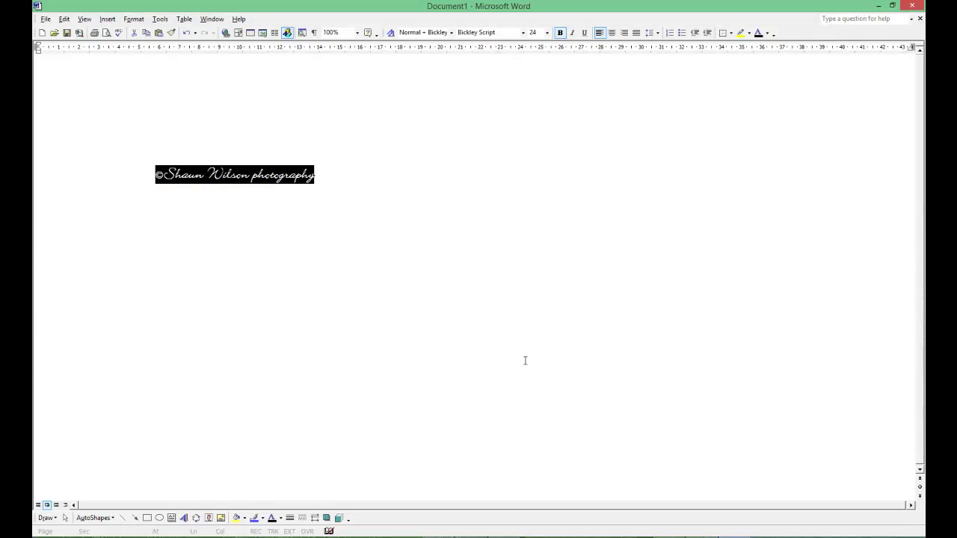
left_click(329, 196)
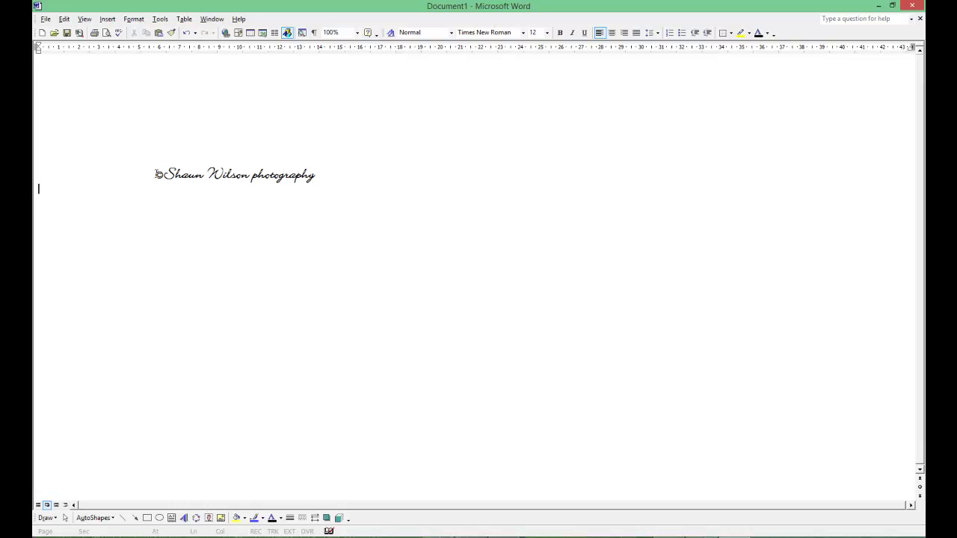
left_click_drag(157, 174, 298, 178)
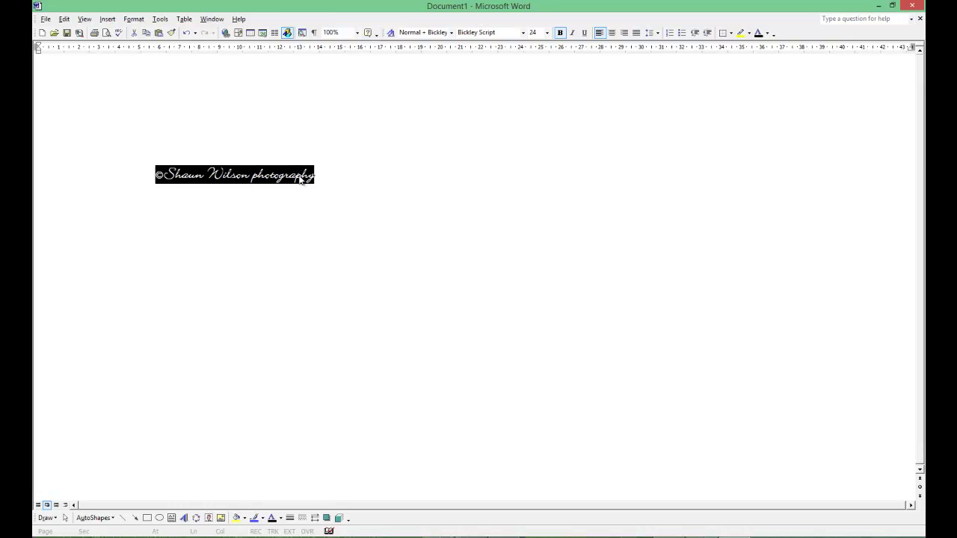
right_click(300, 180)
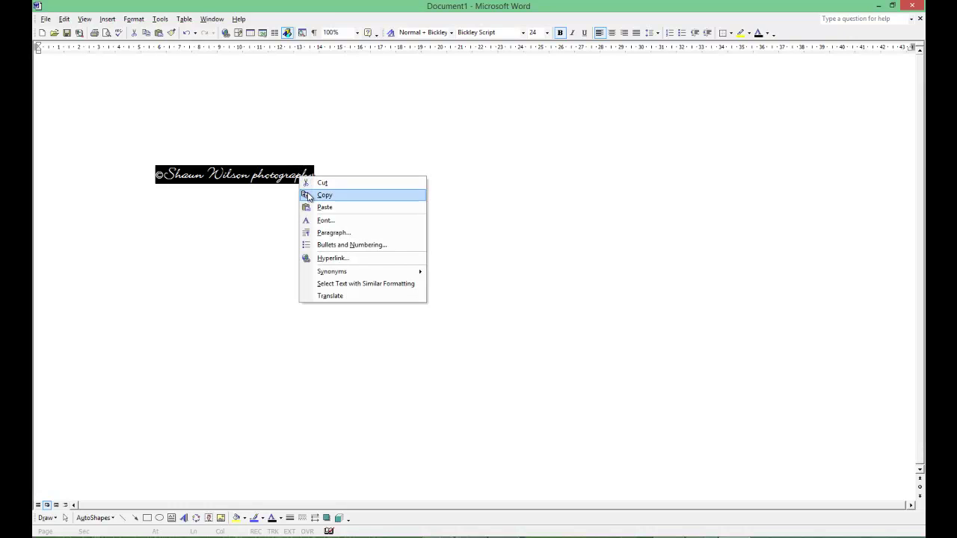
left_click(310, 195)
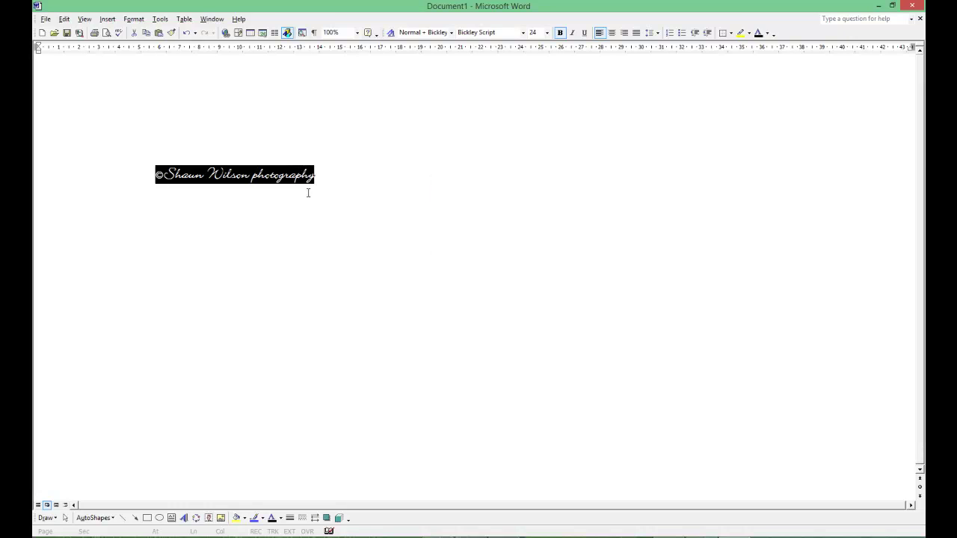
Minimize Word and start a new Photoshop document from the File menu
left_click(879, 7)
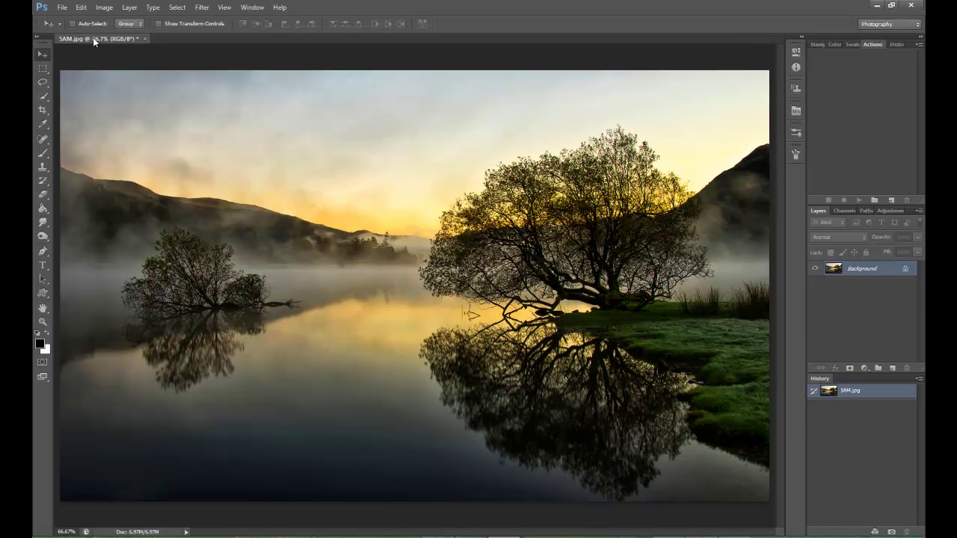
left_click(62, 7)
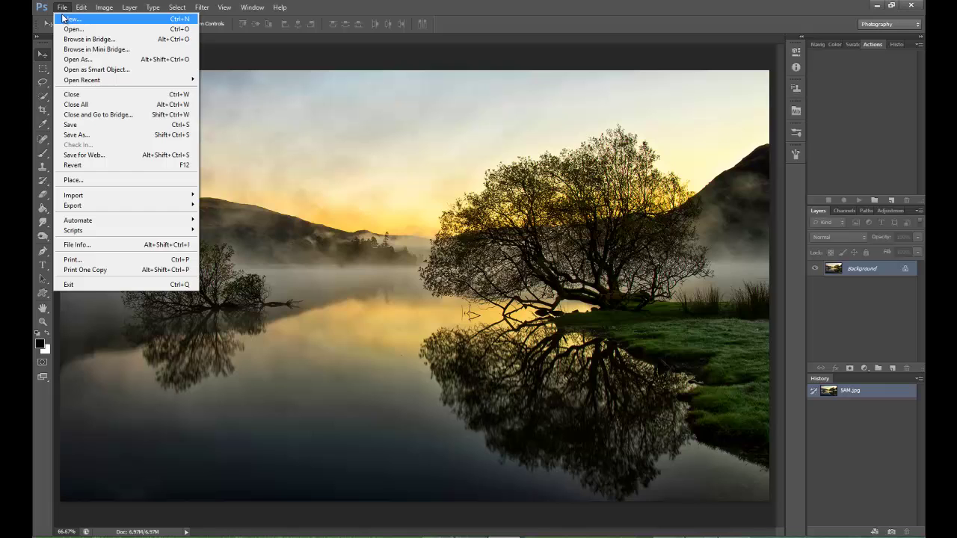
left_click(69, 18)
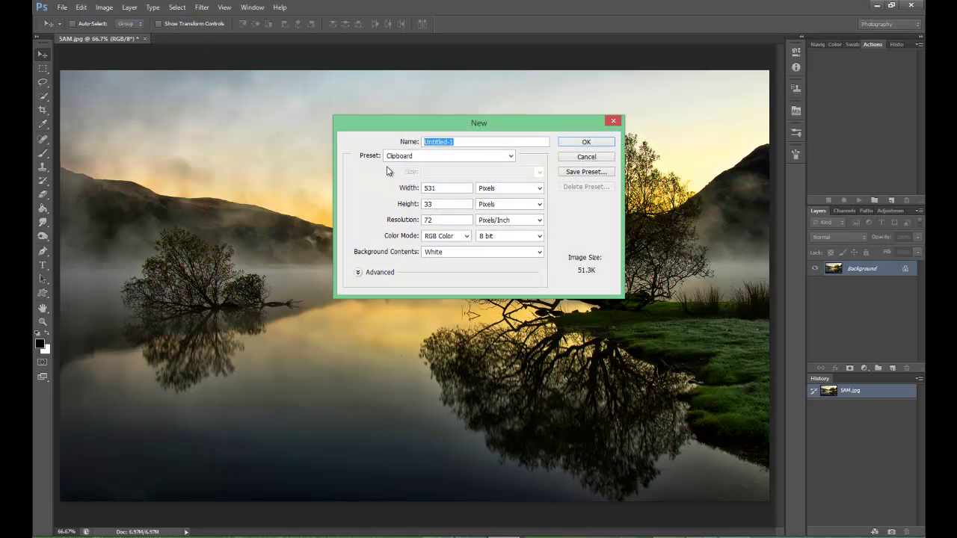
Set the new document's width and height to 1000 pixels and create it
left_click(446, 189)
left_click_drag(446, 189, 381, 194)
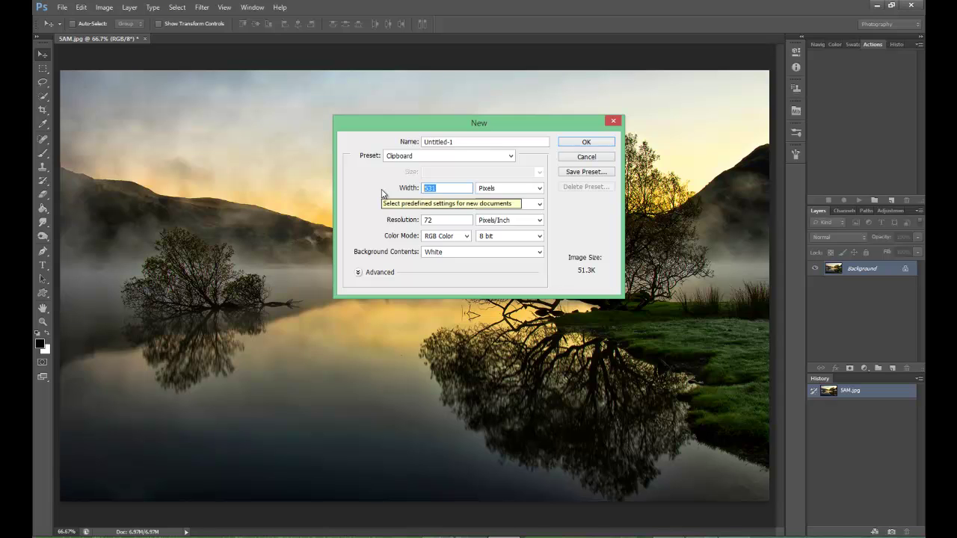
type("1000")
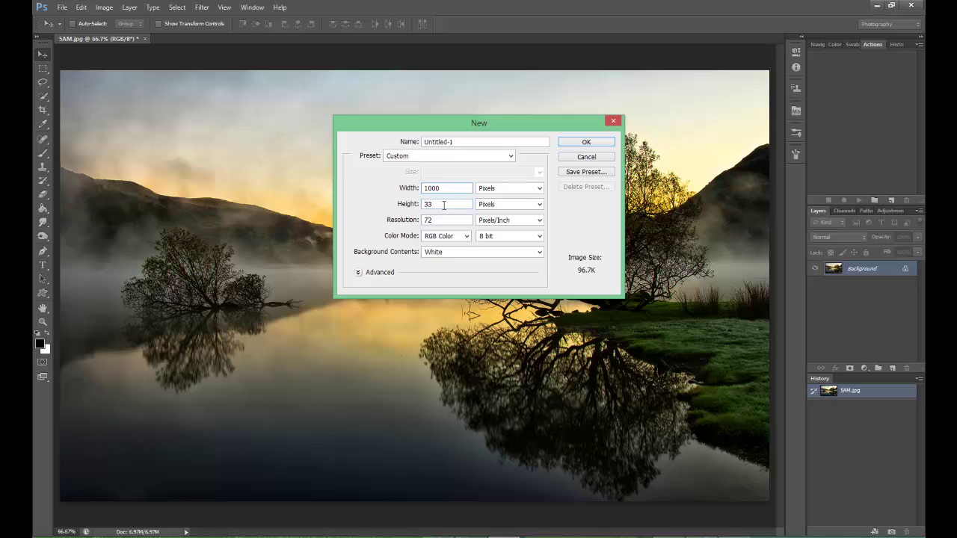
left_click_drag(446, 206, 396, 208)
type("1000")
left_click(587, 143)
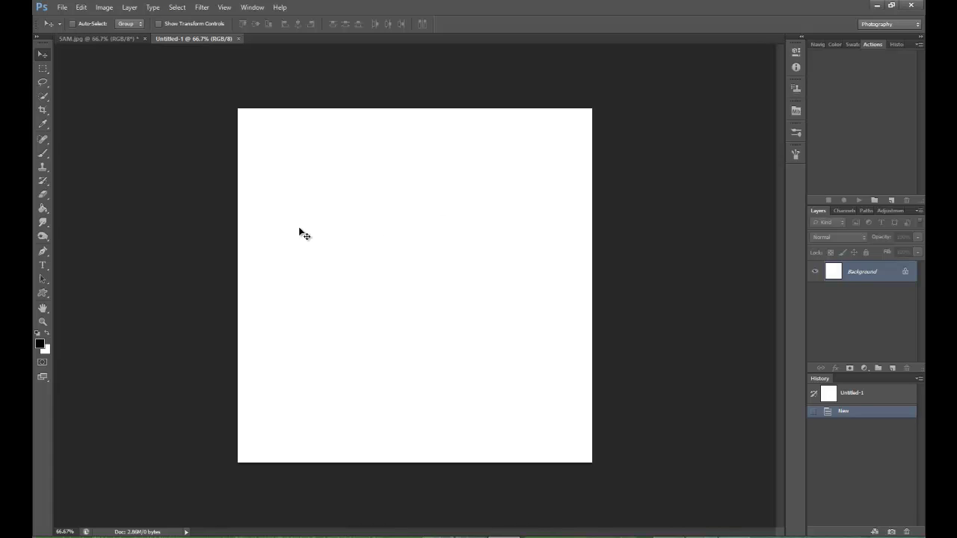
Paste the copied copyright credit into a text box across the upper canvas and commit it
left_click(42, 265)
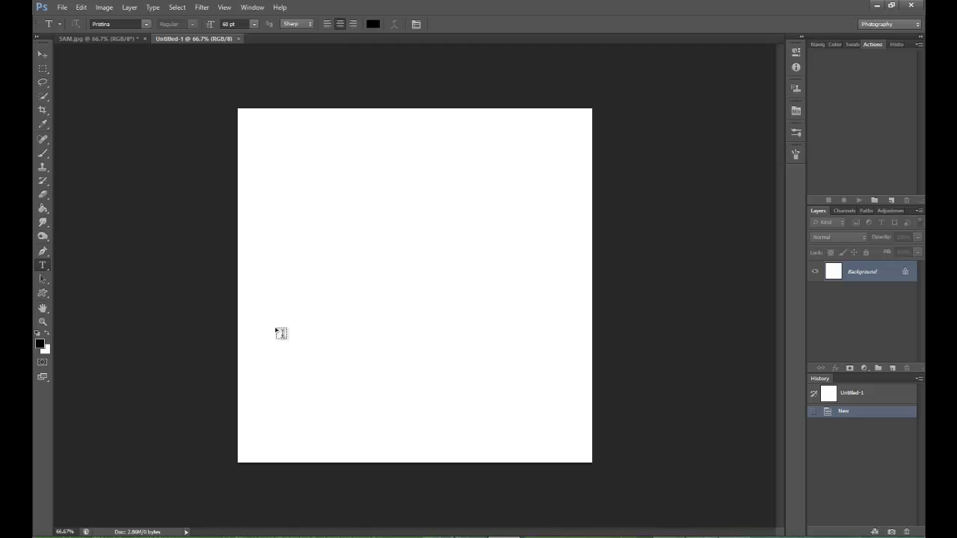
left_click_drag(276, 328, 566, 215)
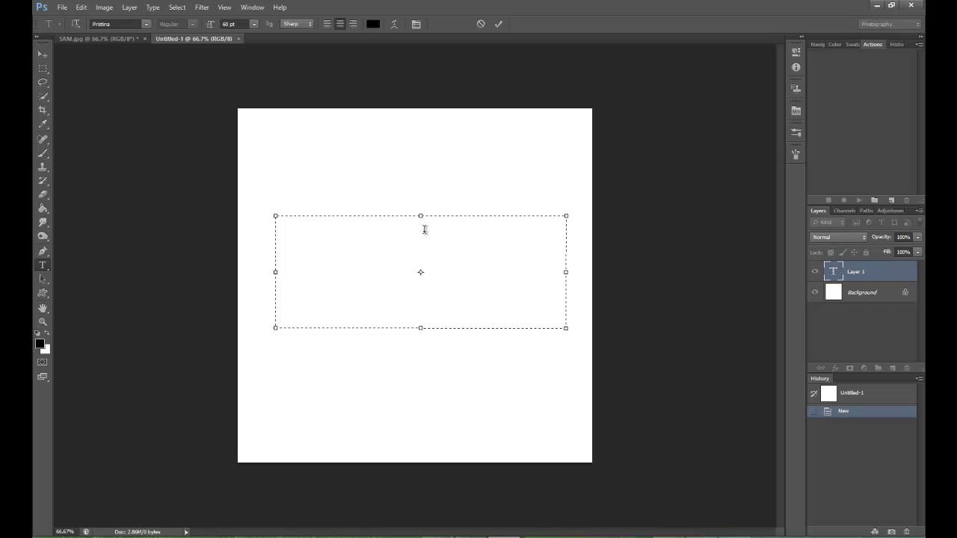
right_click(408, 269)
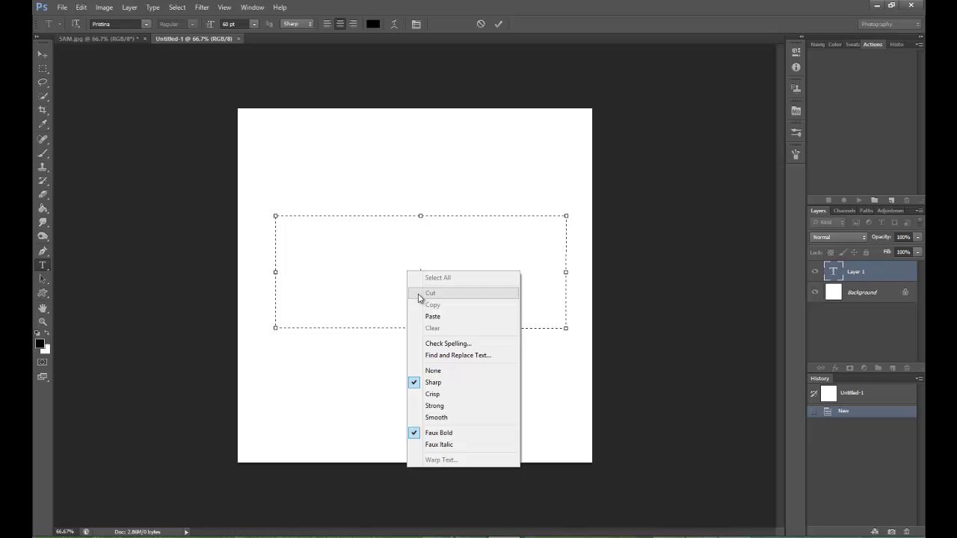
left_click(432, 317)
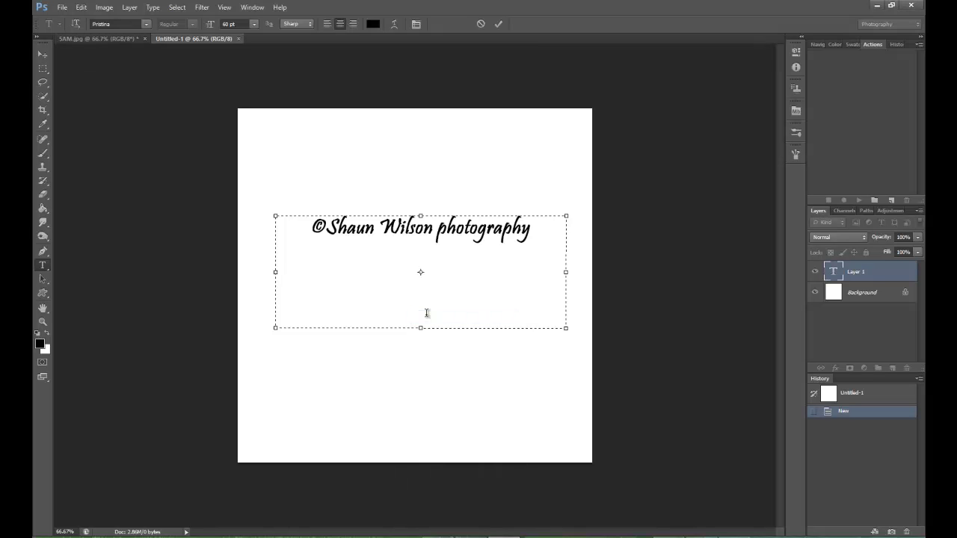
left_click(497, 25)
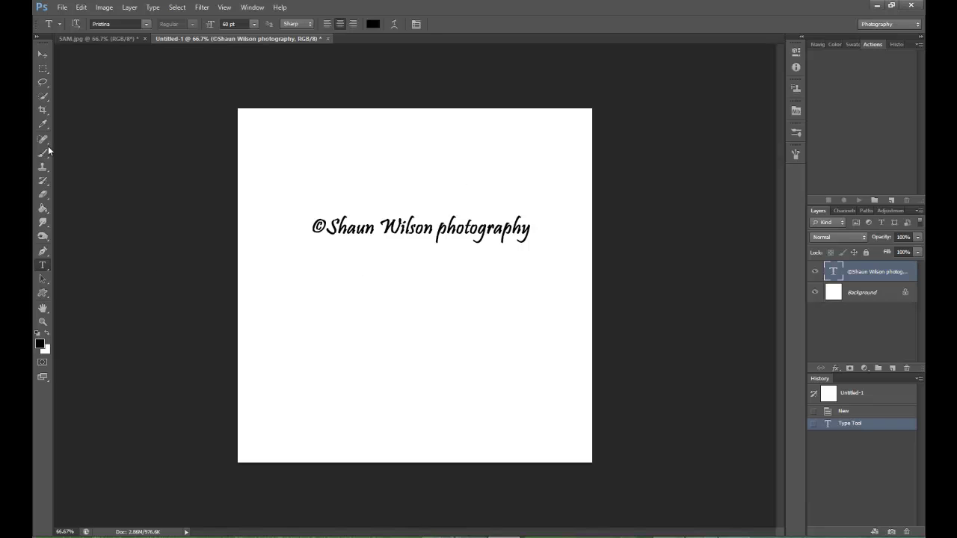
Crop the canvas to a narrow strip by pulling all four crop edges in around the signature
left_click(43, 110)
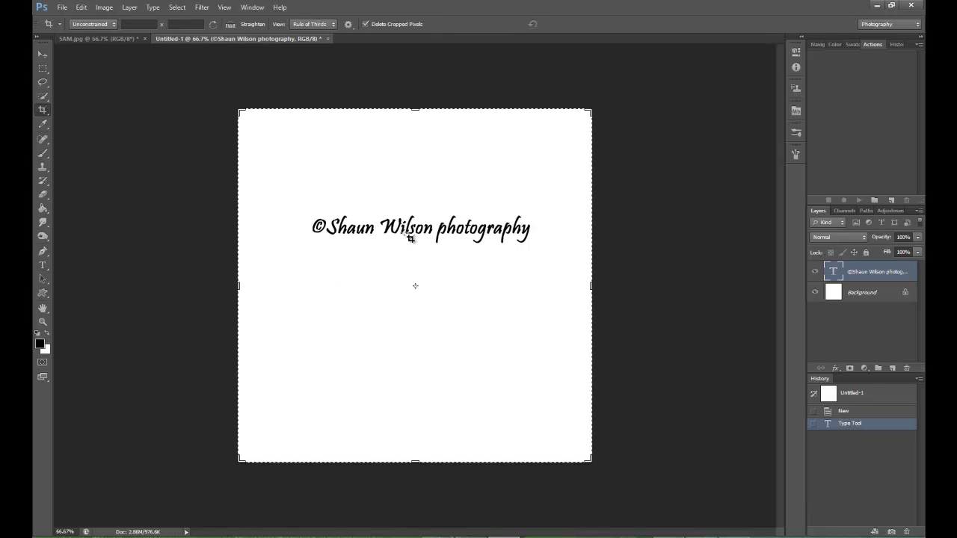
left_click_drag(416, 461, 423, 356)
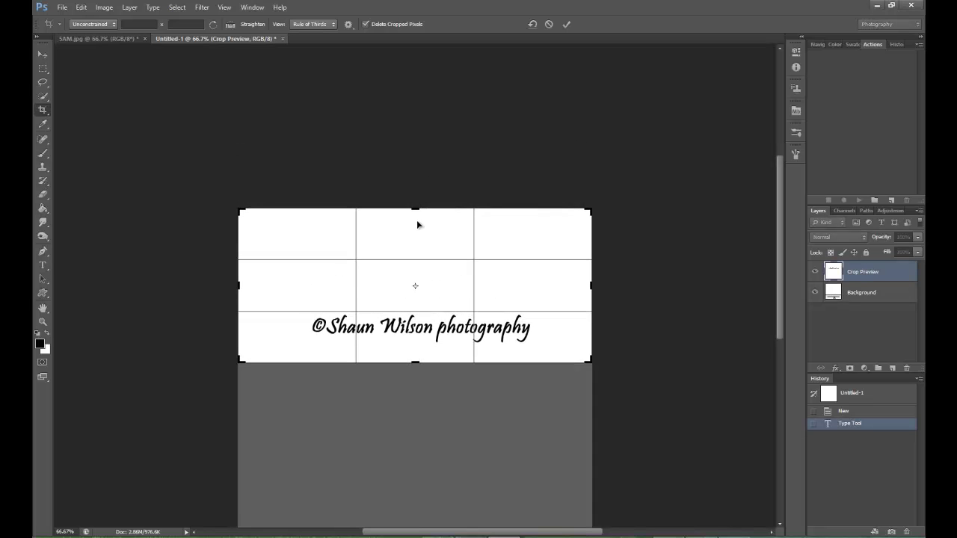
left_click_drag(416, 210, 418, 252)
left_click_drag(239, 287, 260, 287)
left_click_drag(572, 286, 554, 285)
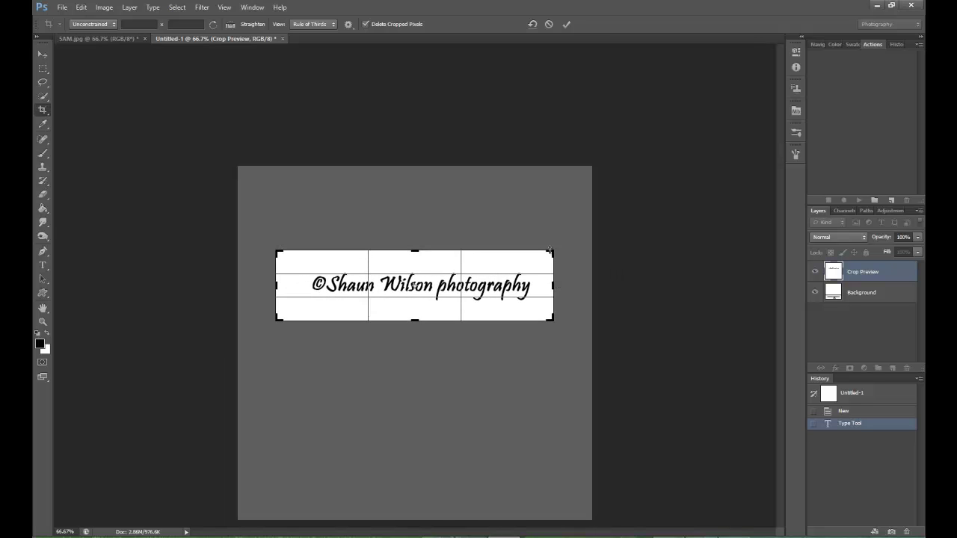
left_click(566, 25)
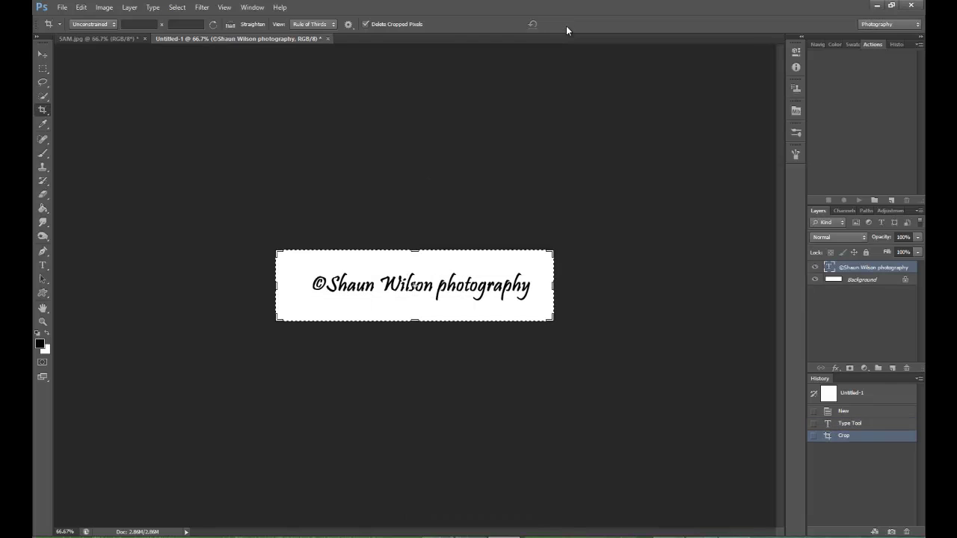
Flatten the signature text and white strip into a single Background layer
left_click(45, 56)
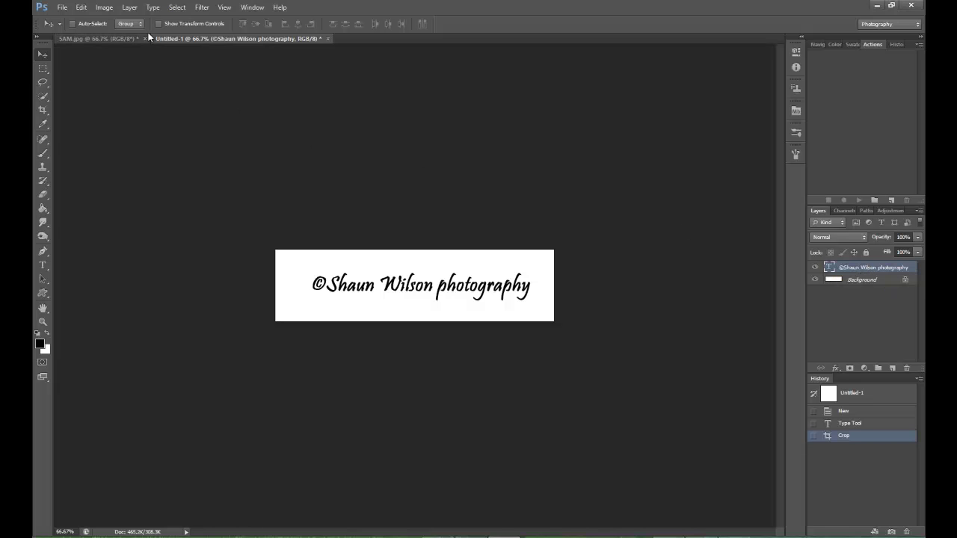
left_click(130, 8)
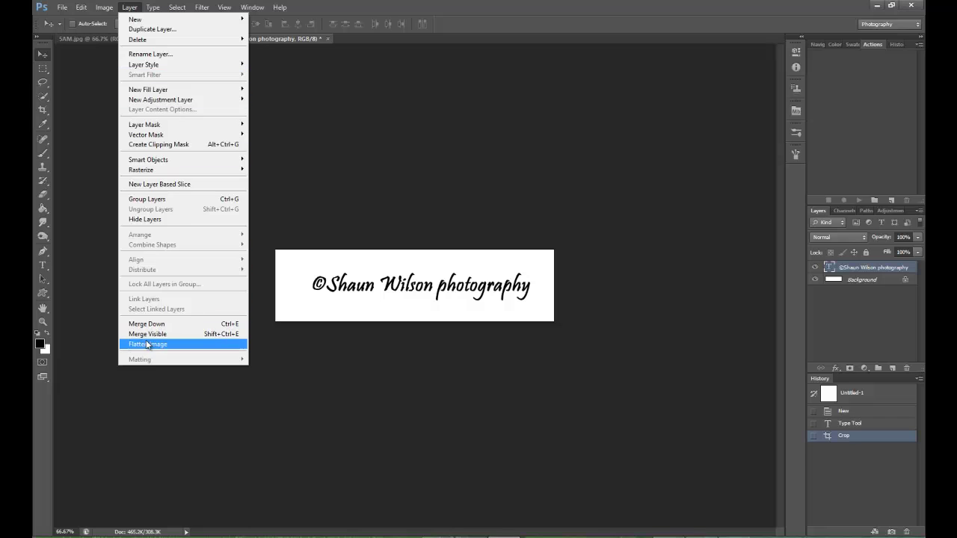
left_click(147, 345)
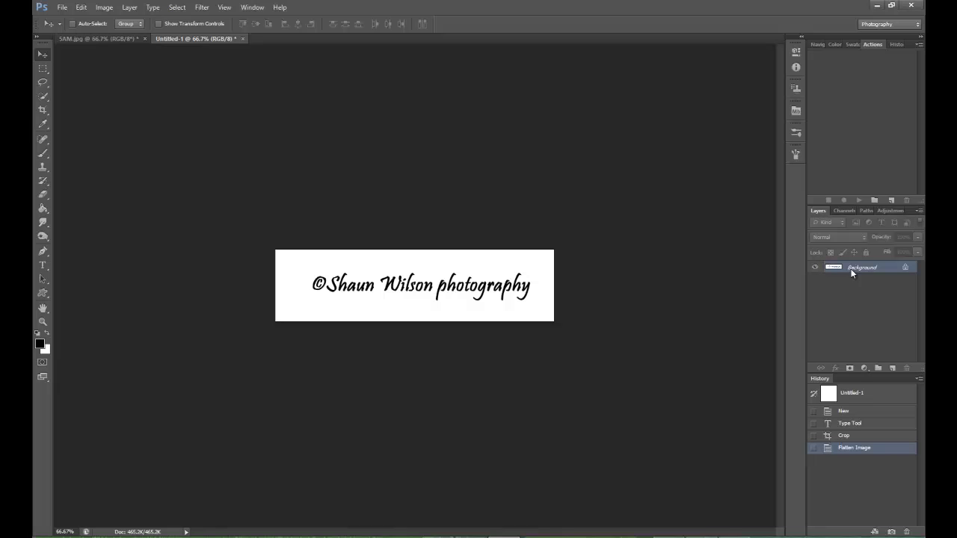
left_click(81, 7)
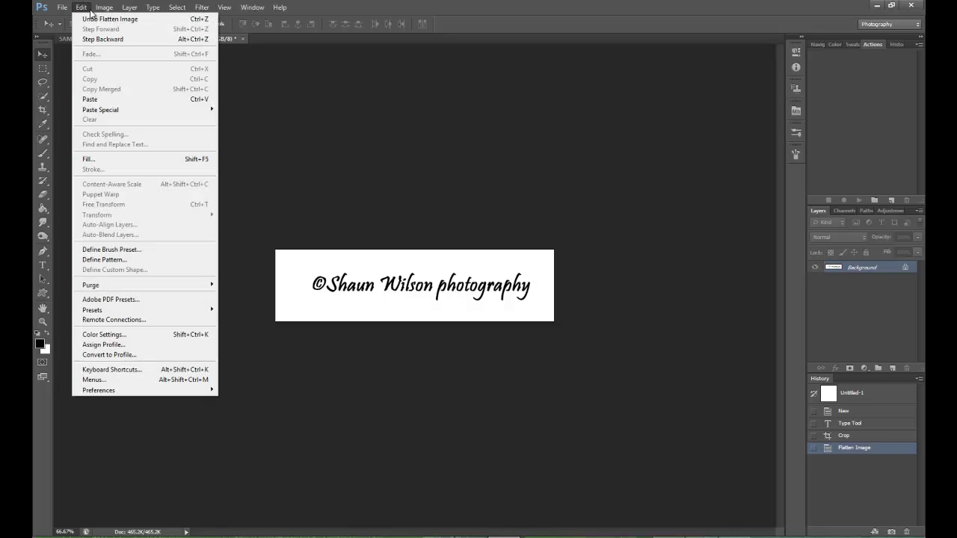
Define a new brush preset from the signature strip named 'cpy right sw 1'
left_click(143, 251)
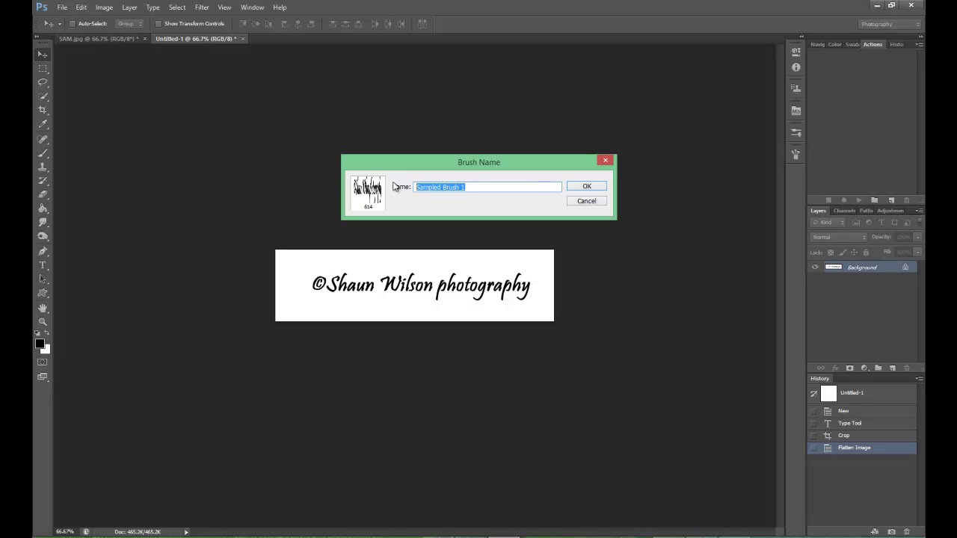
type("cpy right sw 1")
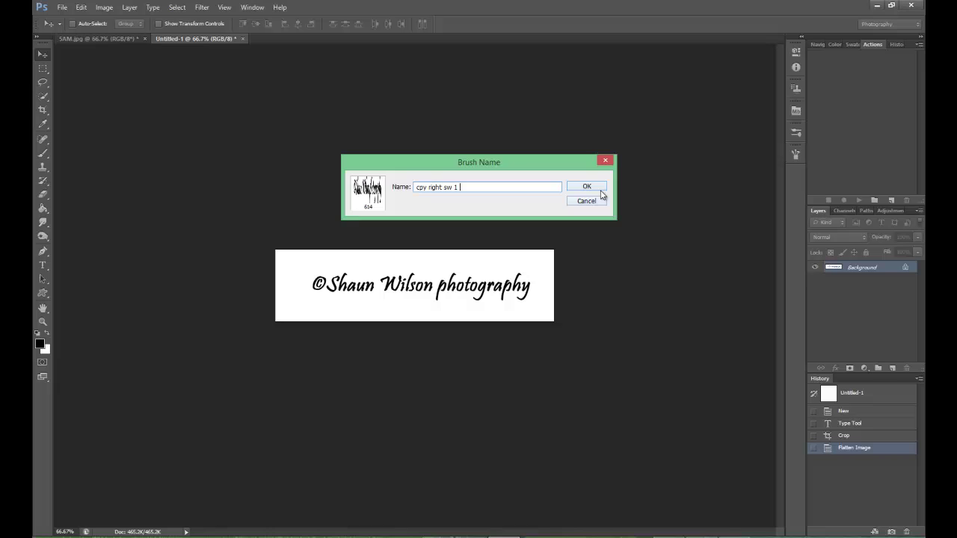
left_click(587, 187)
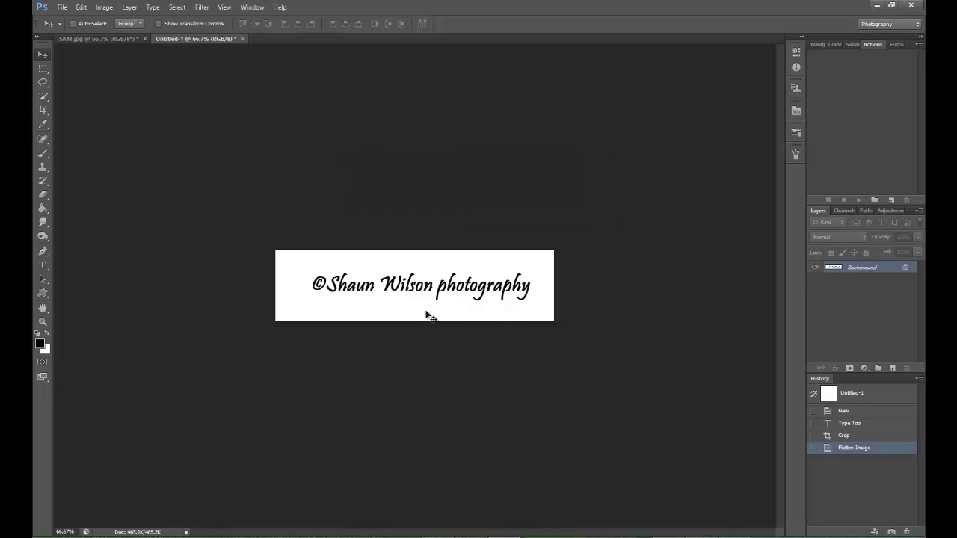
Close Untitled-1 without saving and select the Brush tool for the lake photo
left_click(243, 38)
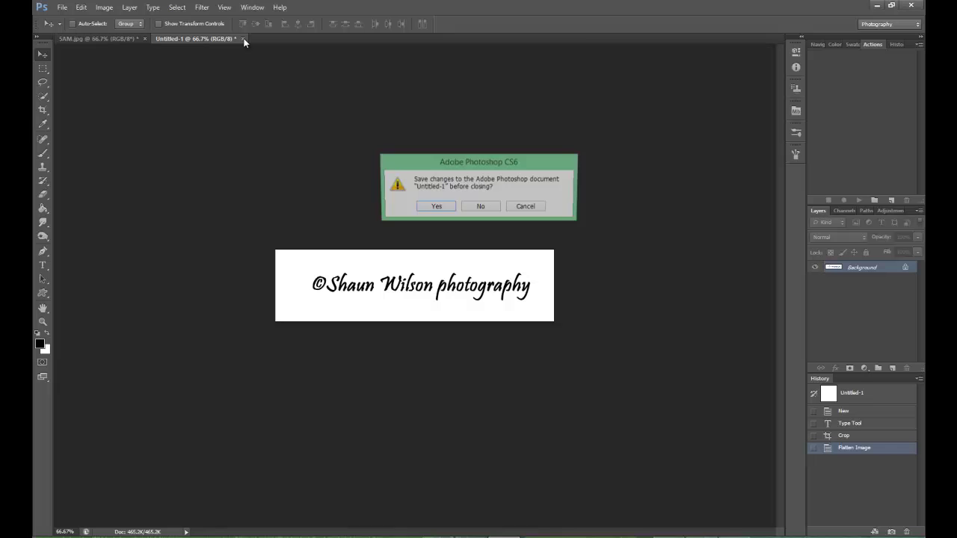
left_click(484, 210)
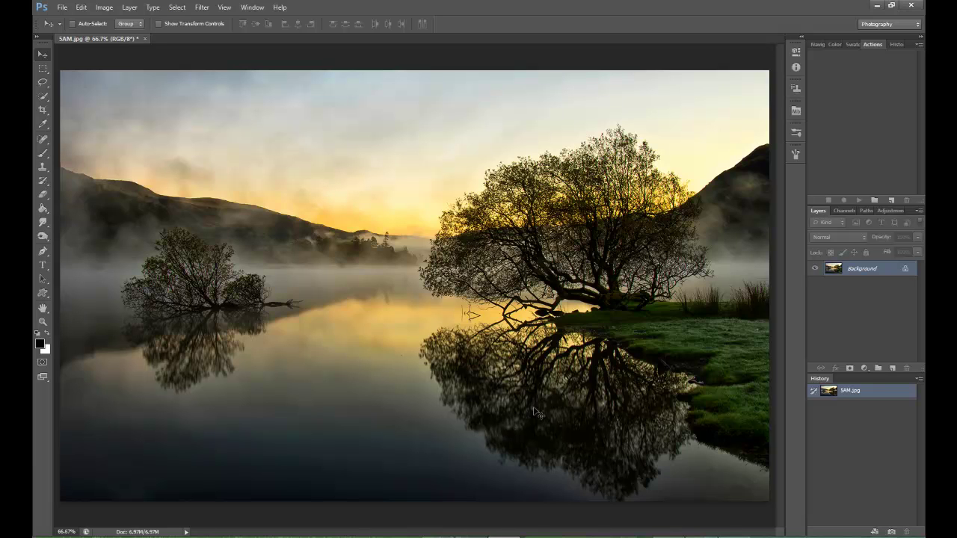
left_click(40, 155)
left_click(39, 153)
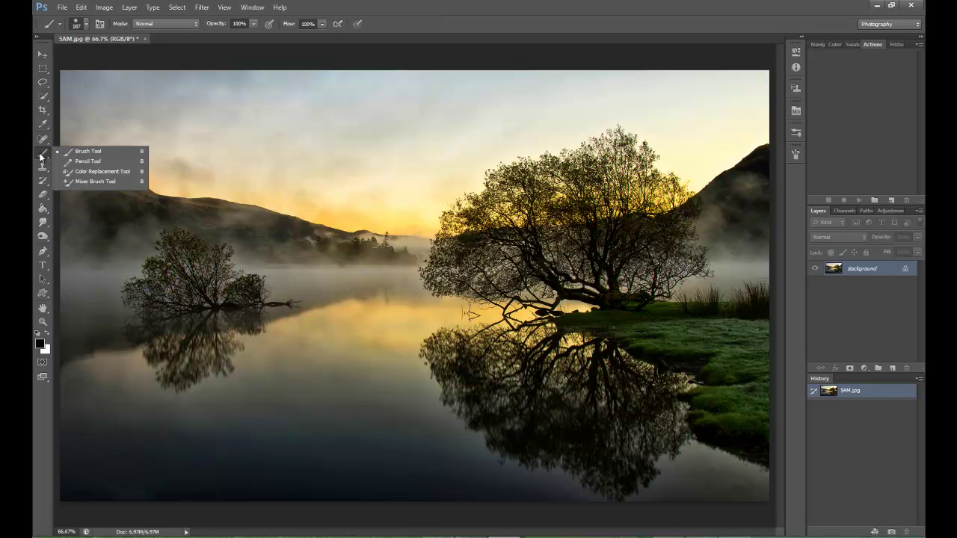
Pick the new 614 px signature brush from the presets and resize it to 380 px
right_click(332, 242)
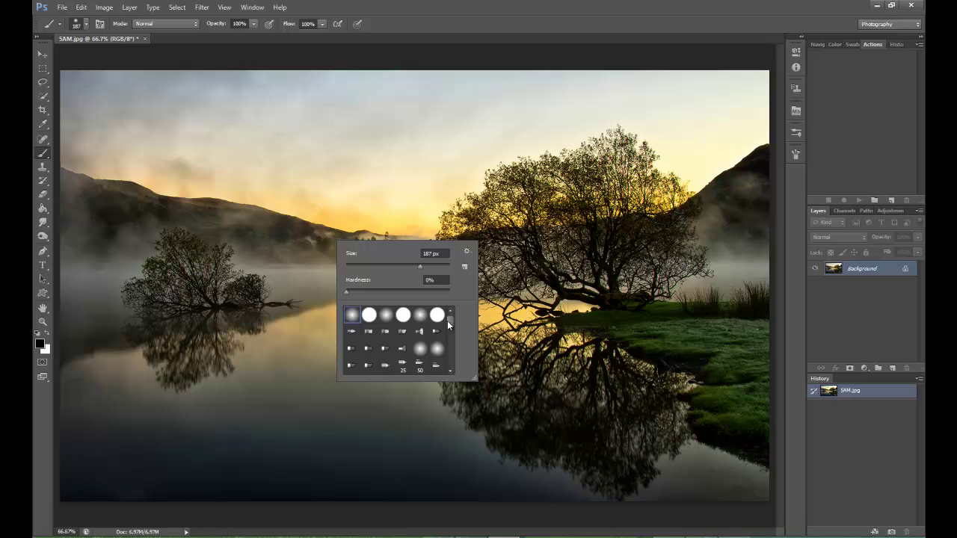
mouse_move(450, 321)
left_mouse_down()
mouse_move(452, 366)
mouse_move(440, 359)
left_mouse_up()
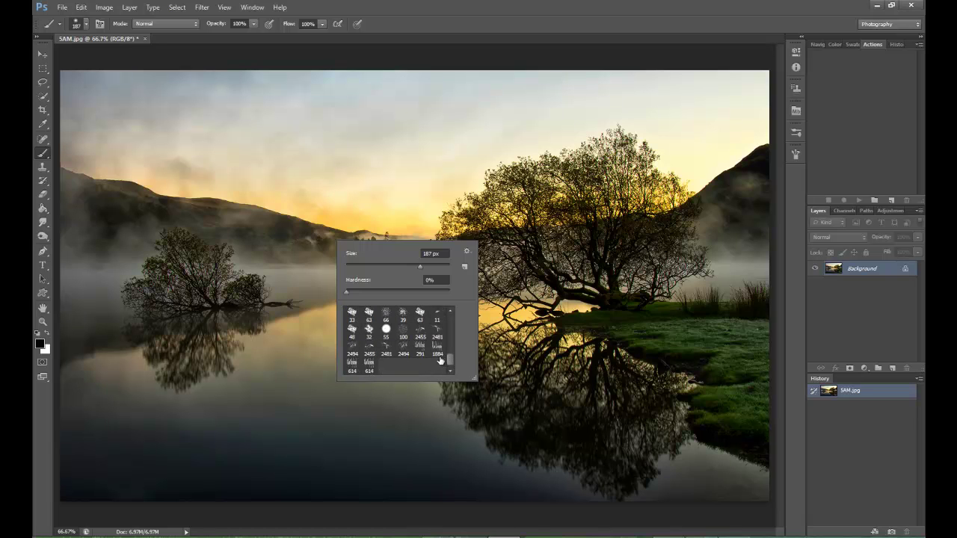
left_click(369, 366)
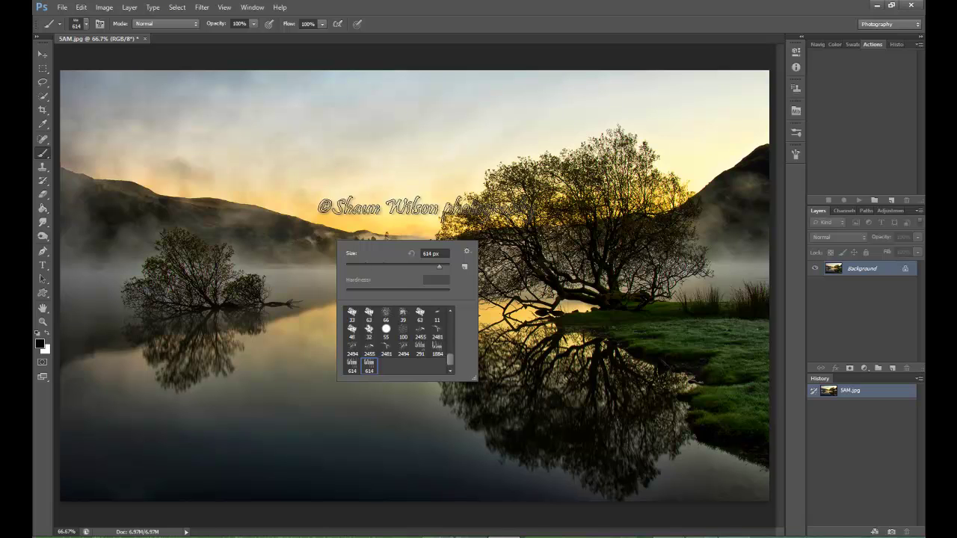
left_click_drag(441, 267, 430, 267)
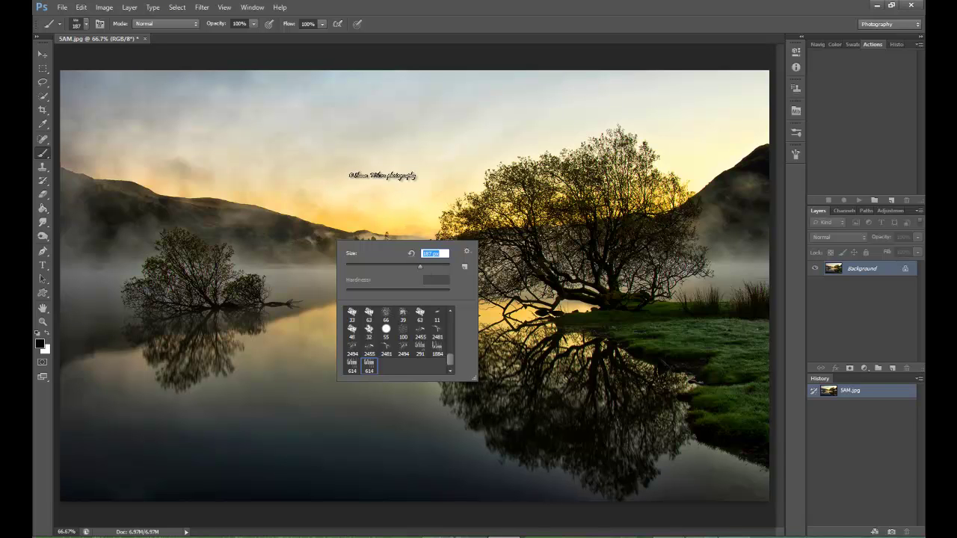
type("380")
key("Return")
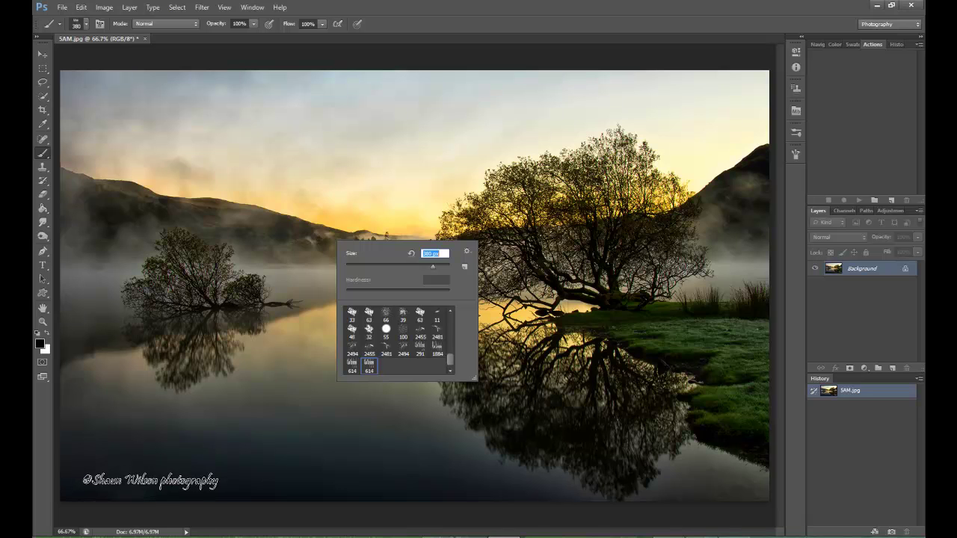
key("Return")
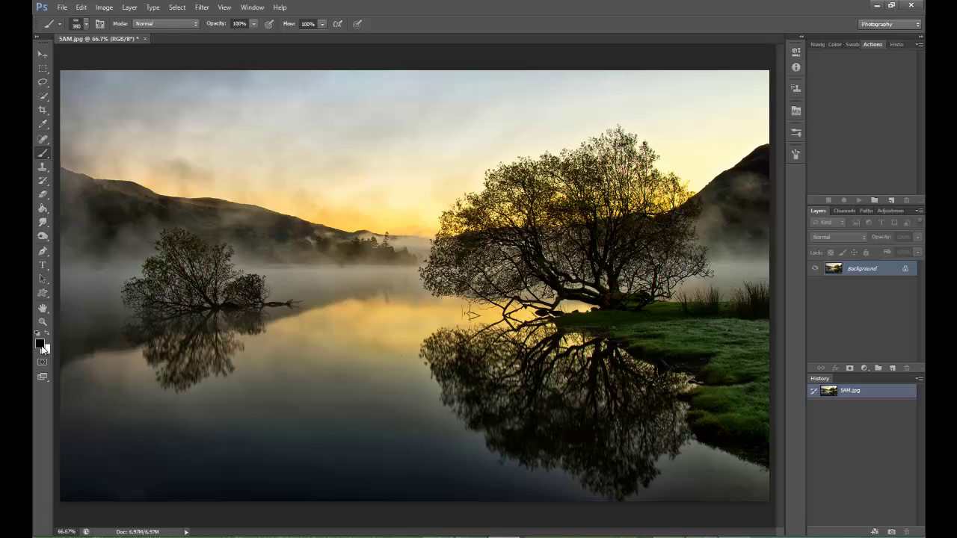
Open the foreground Color Picker and dismiss it without changing the colour
left_click(42, 346)
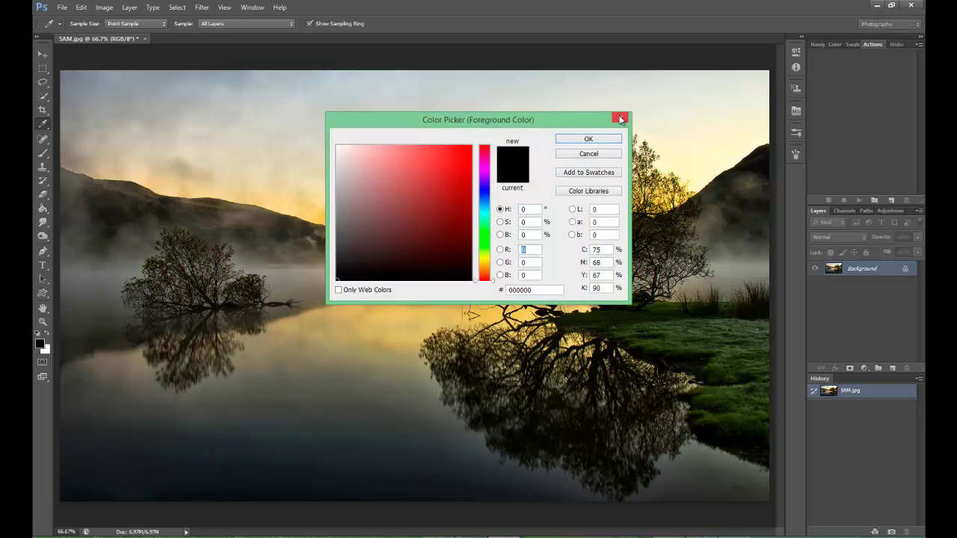
key("Escape")
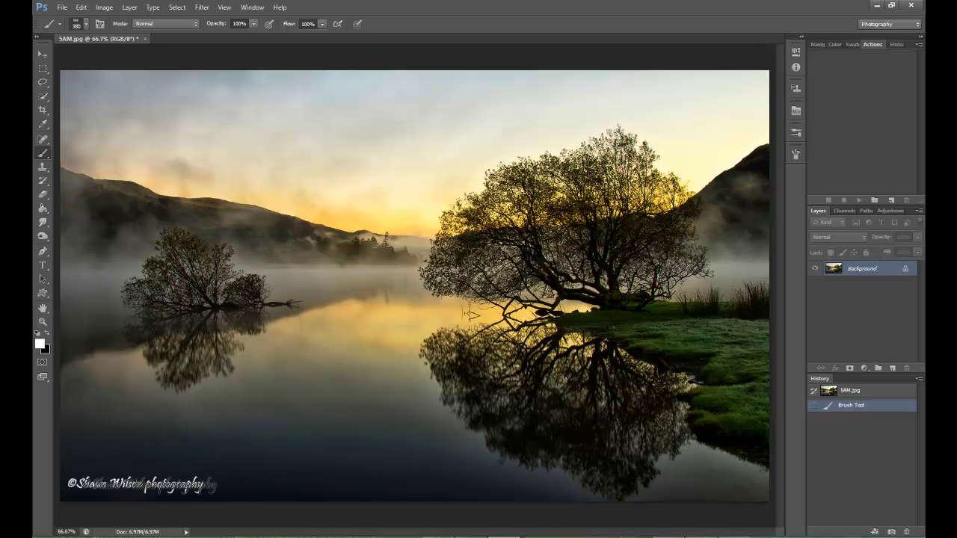
Stamp a second signature at 52% opacity just above the first one
left_click(253, 24)
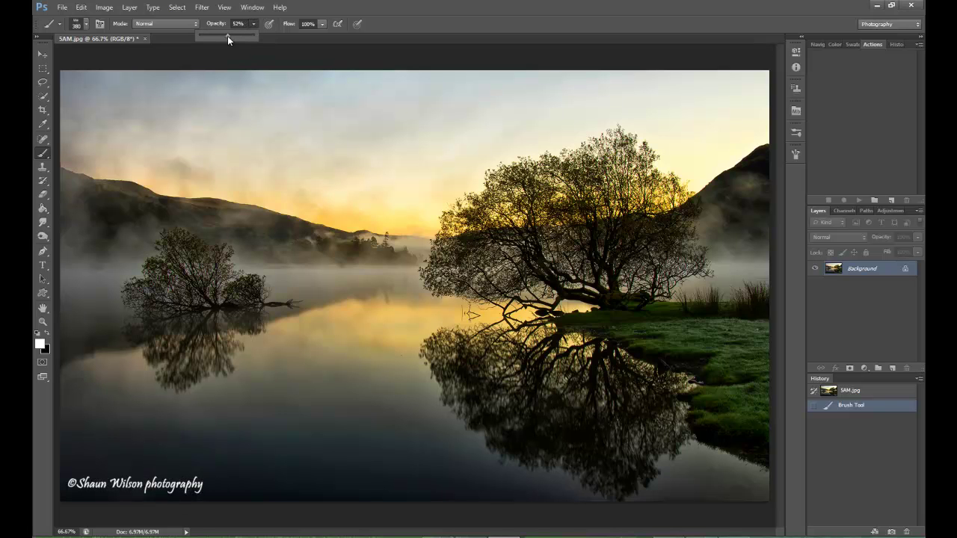
left_click(135, 461)
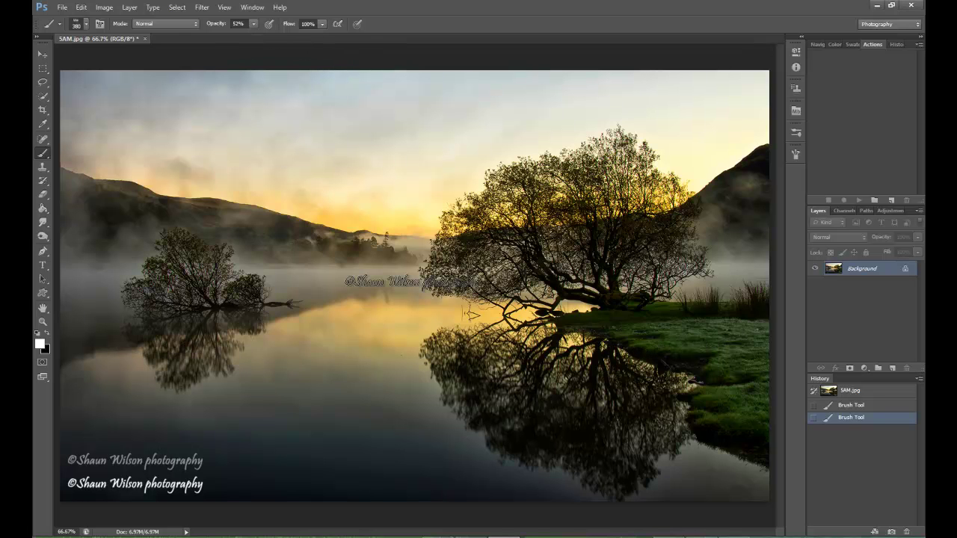
right_click(432, 283)
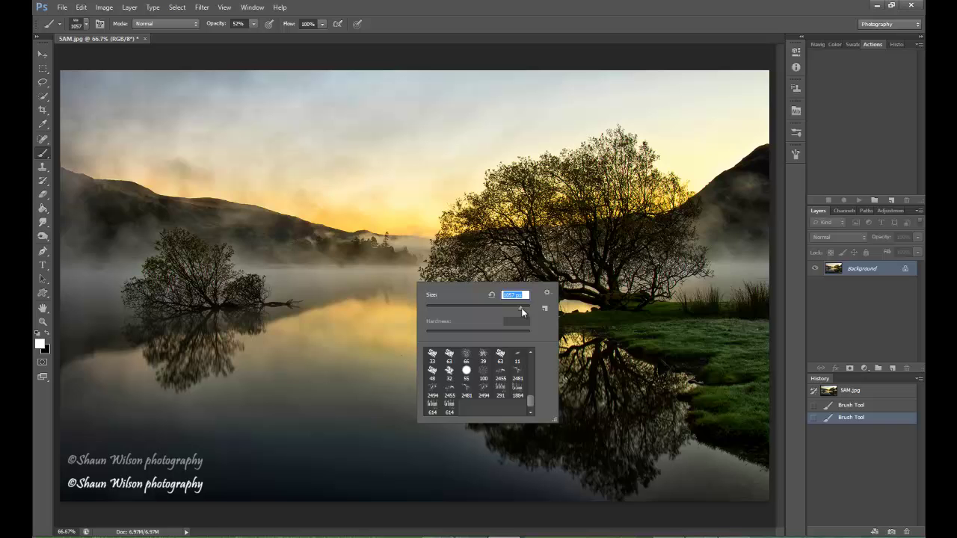
Stamp the signature brush at 1753 px and 27% opacity across the middle of the photo
left_click_drag(522, 313, 524, 312)
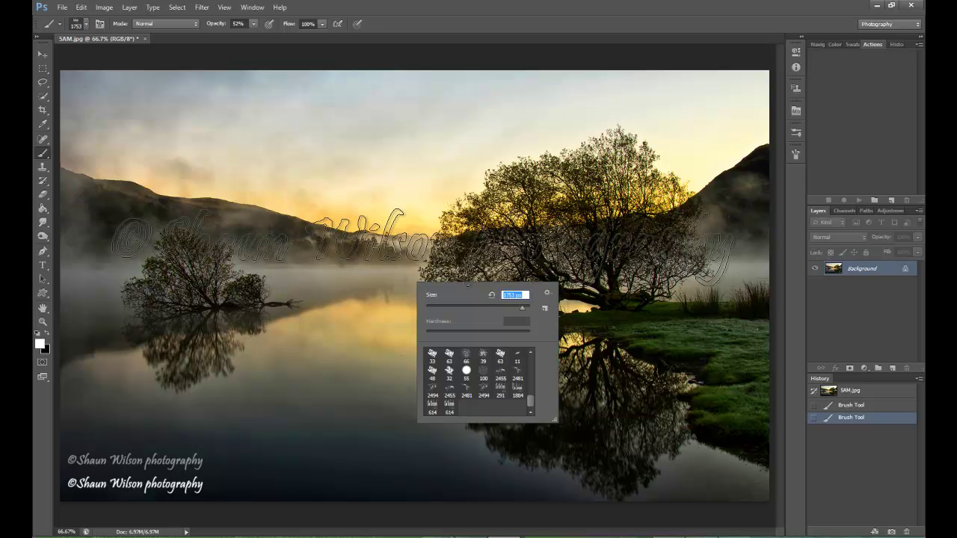
left_click(253, 23)
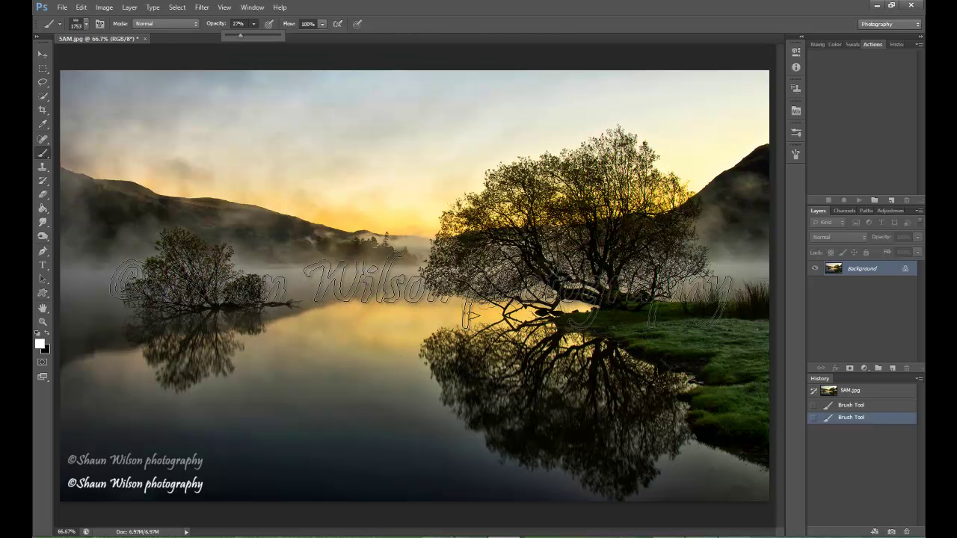
left_click(420, 287)
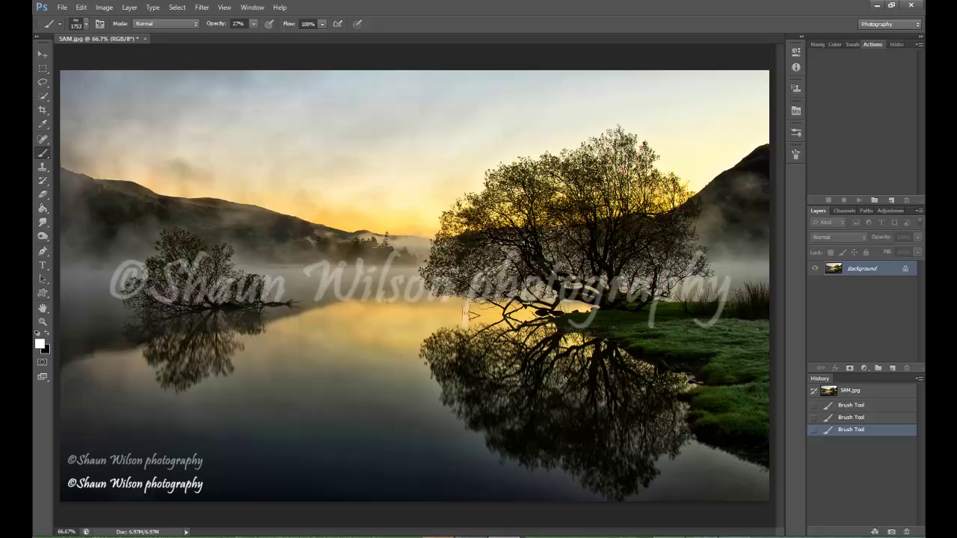
mouse_move(438, 536)
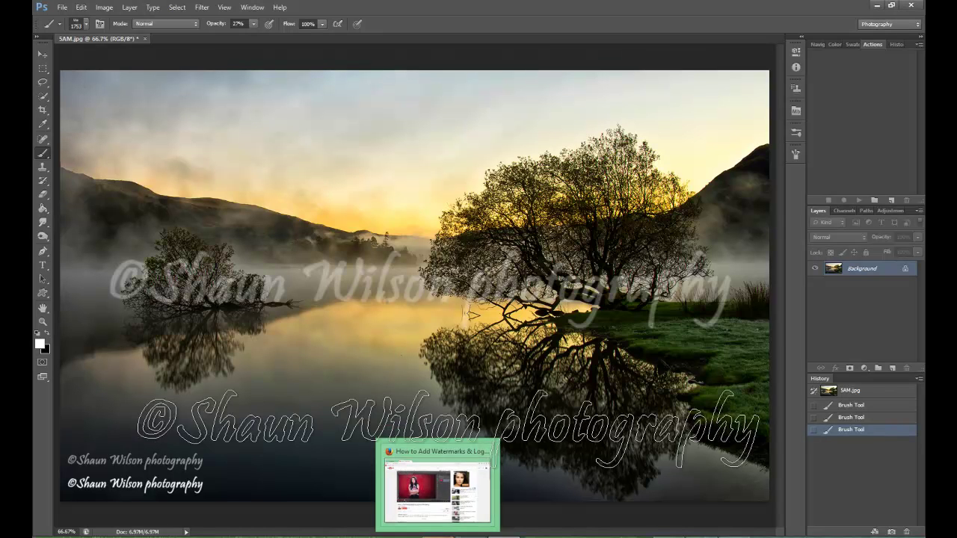
left_click(43, 54)
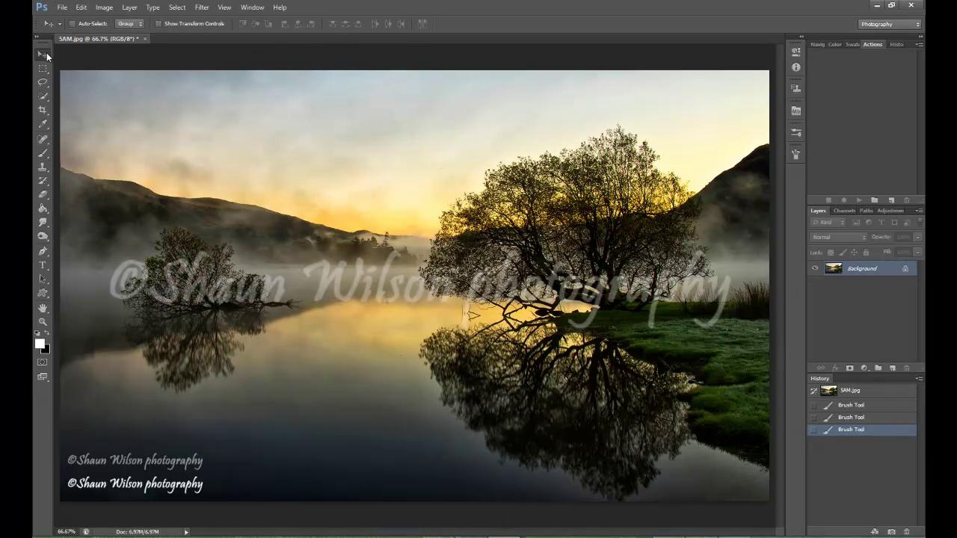